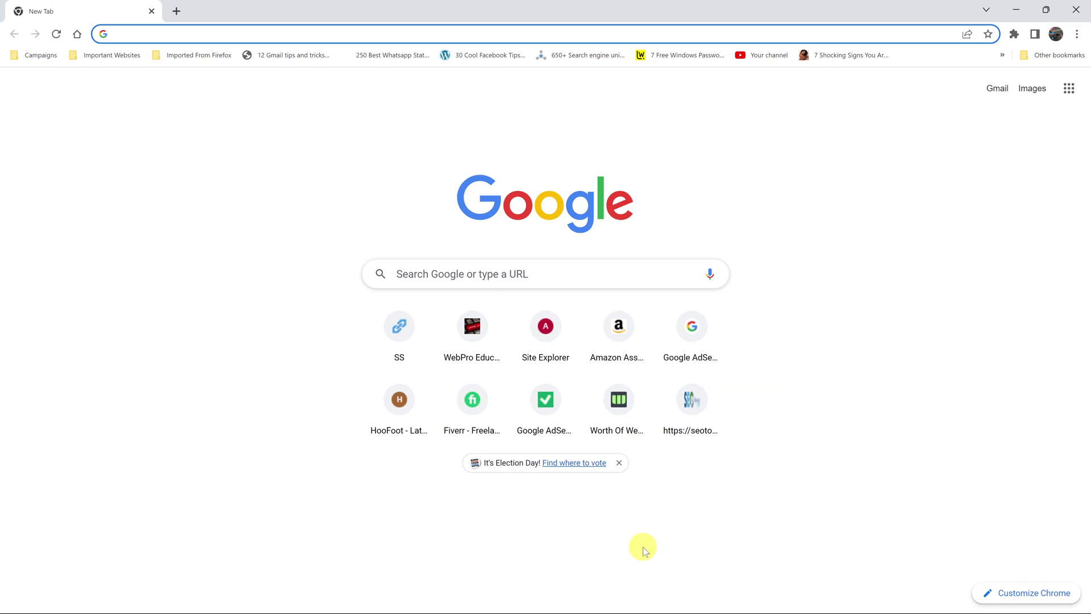
Open Chrome's Settings page through the three-dot main menu.
left_click(1078, 34)
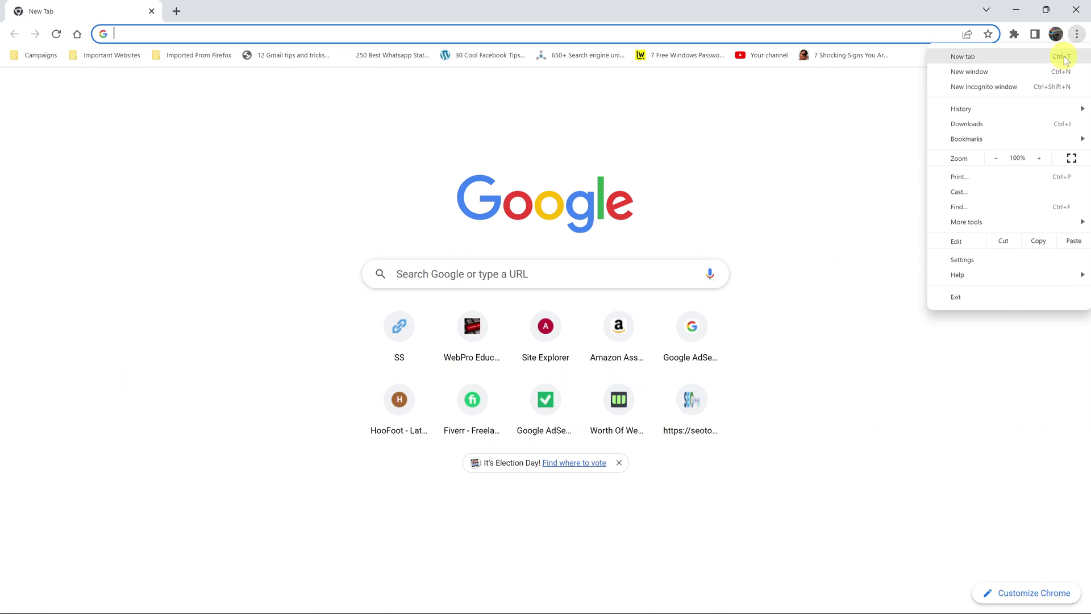
left_click(998, 264)
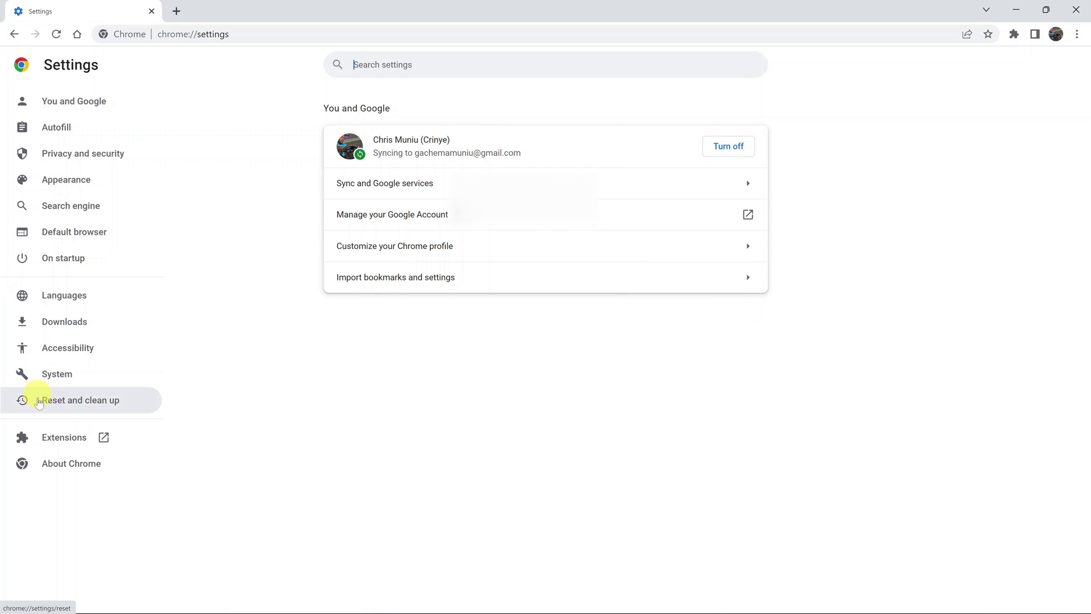
Go to the installed extensions list from the Settings sidebar.
left_click(47, 439)
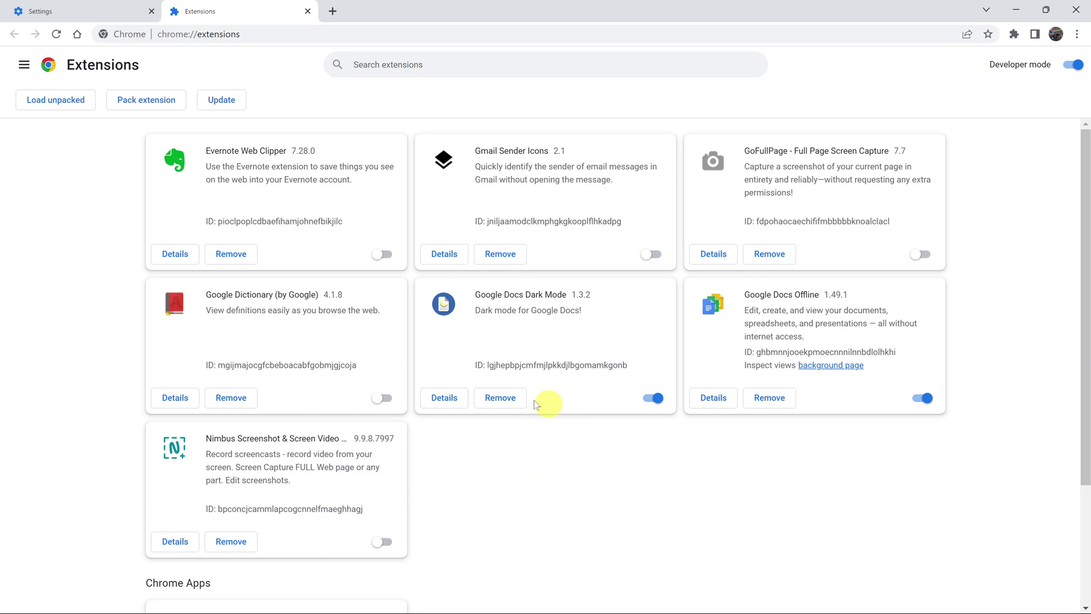
scroll(502, 409, "down", 2)
scroll(503, 415, "up", 2)
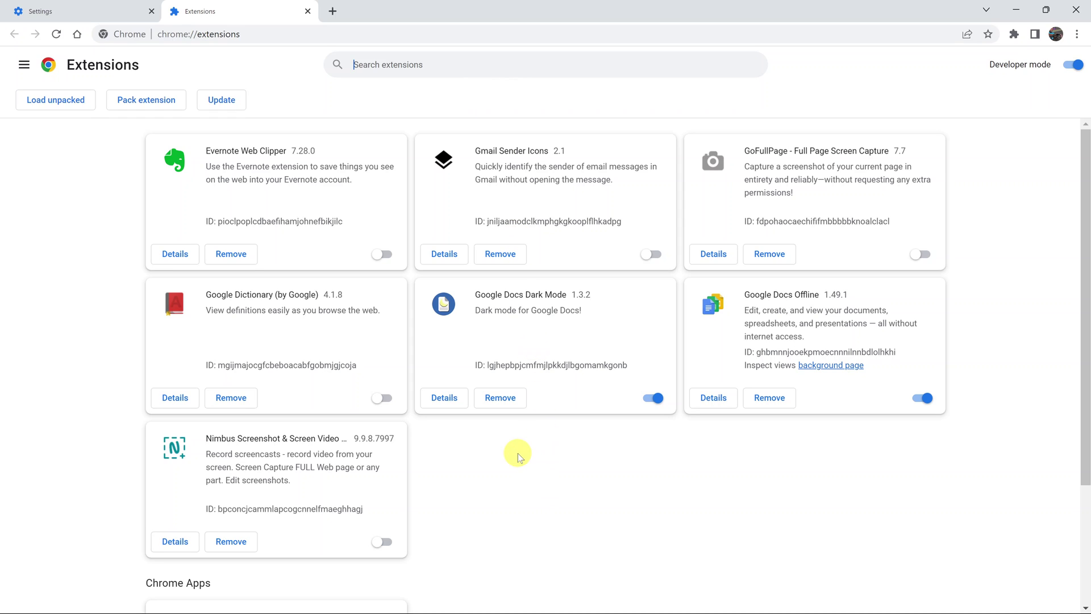
Remove Google Docs Dark Mode, then open a new tab and close the Extensions tab.
left_click(503, 397)
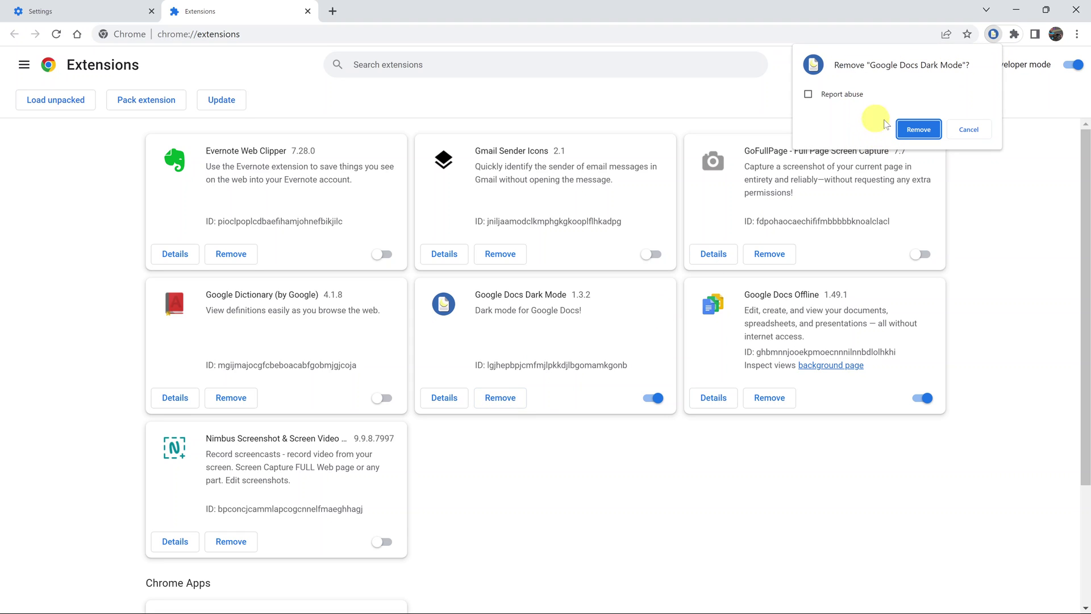
left_click(919, 131)
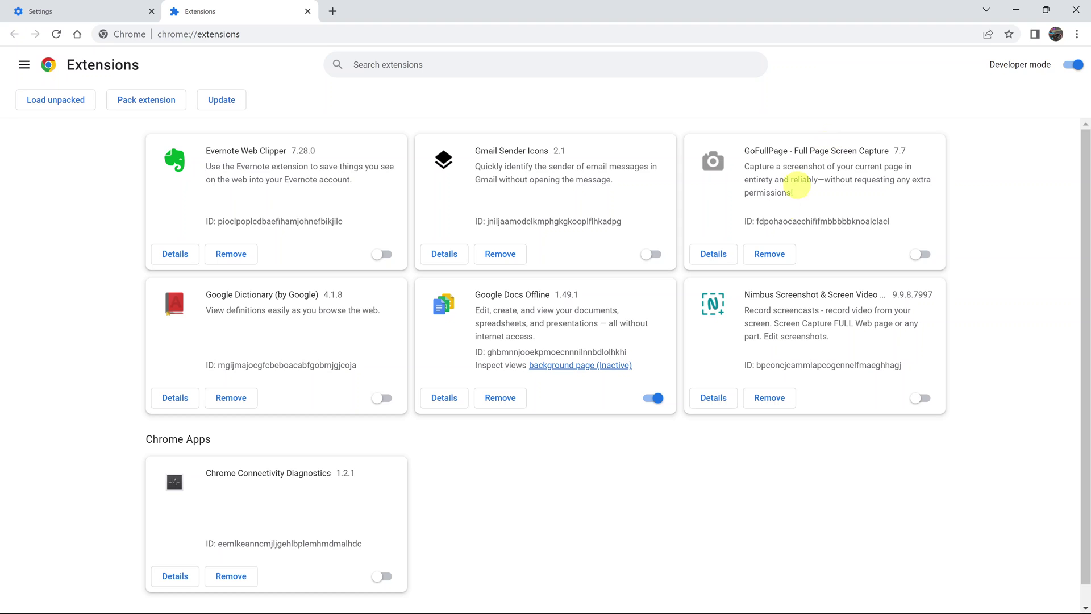
left_click(332, 10)
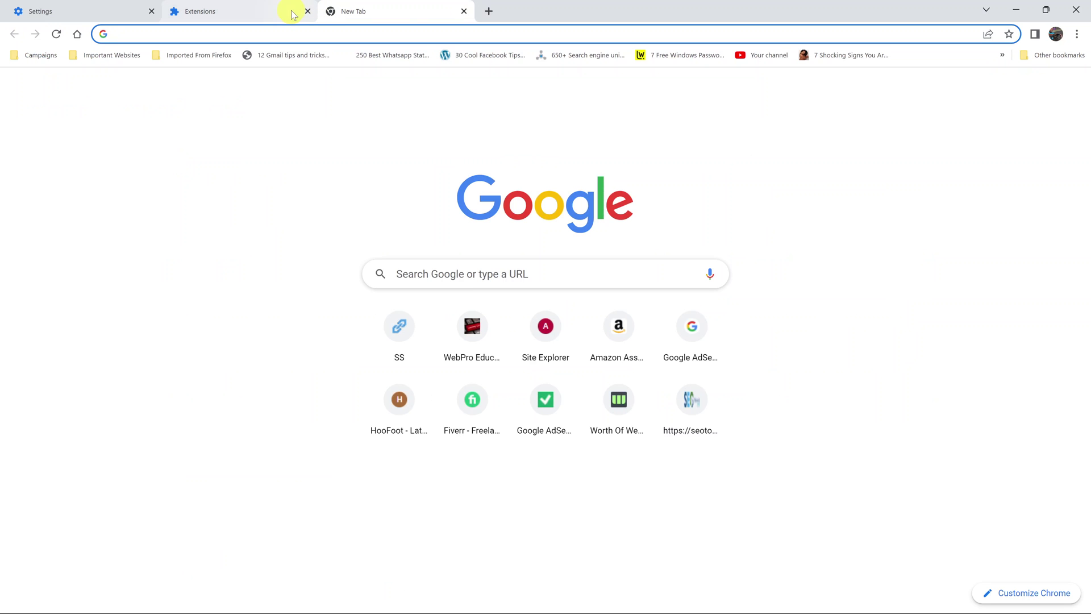
left_click(308, 10)
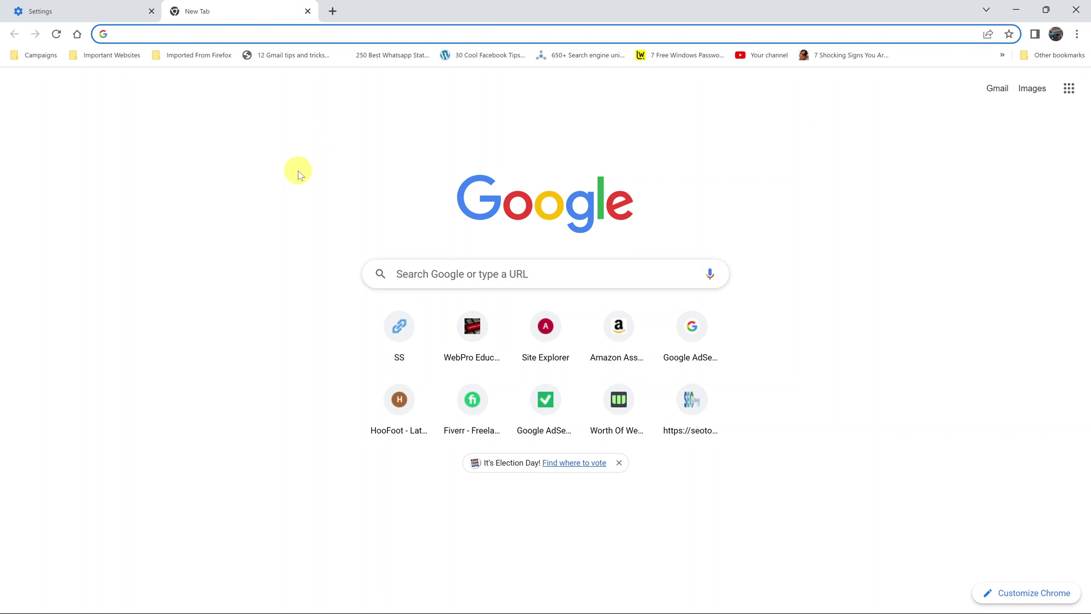